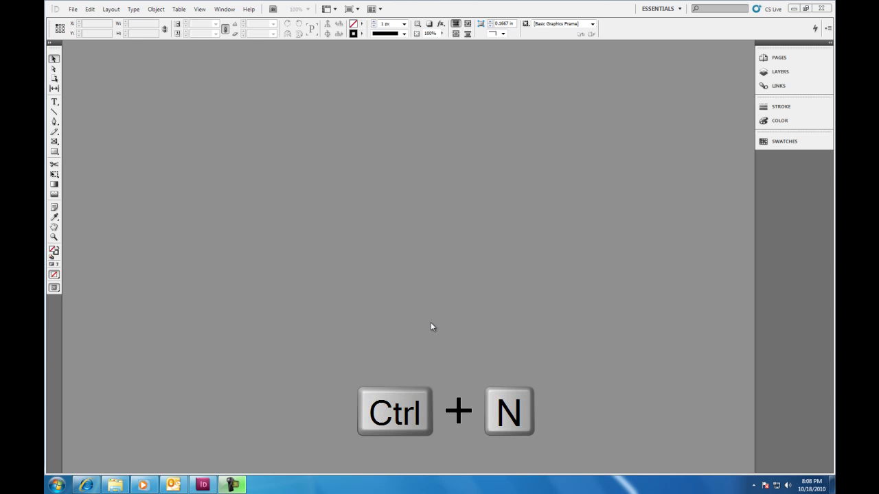
Start a new document with Ctrl+N to reach the default Letter 8.5 × 11 in settings.
key(ctrl+n)
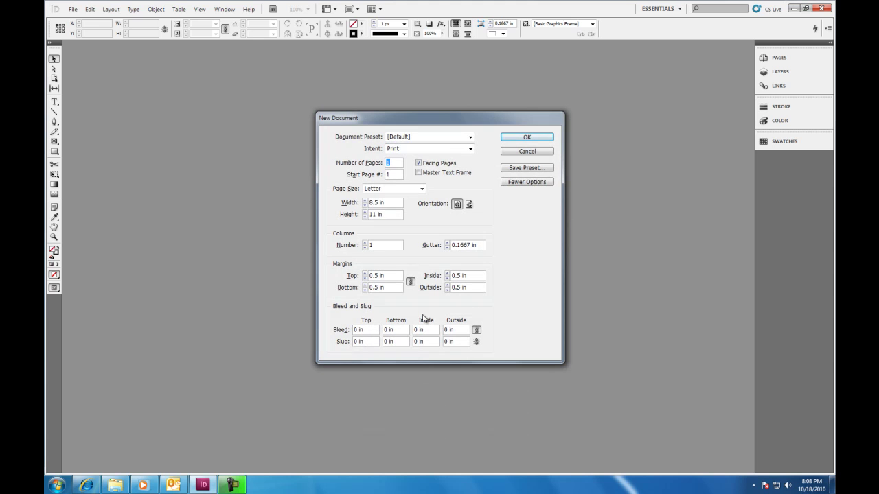
click(527, 151)
click(73, 11)
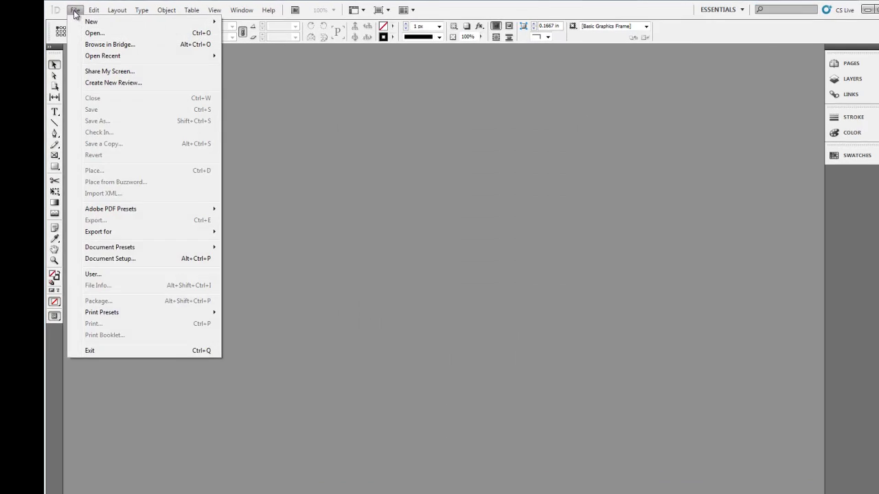
mouse_move(216, 21)
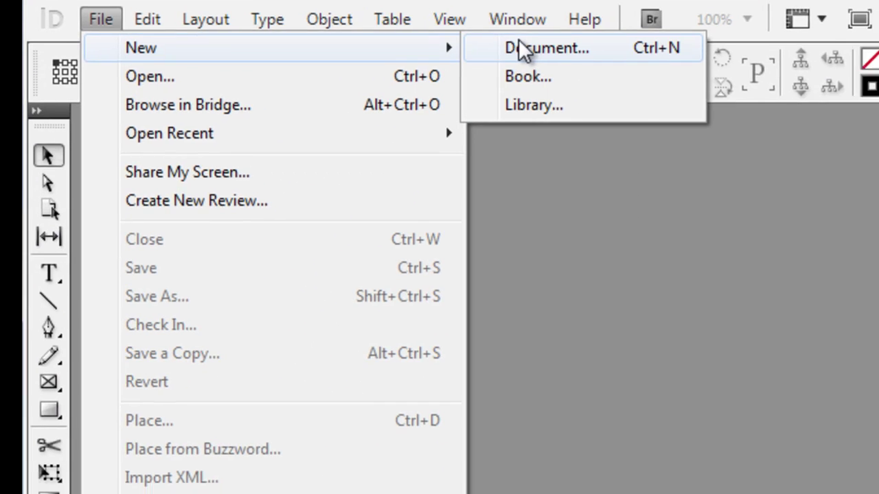
click(523, 49)
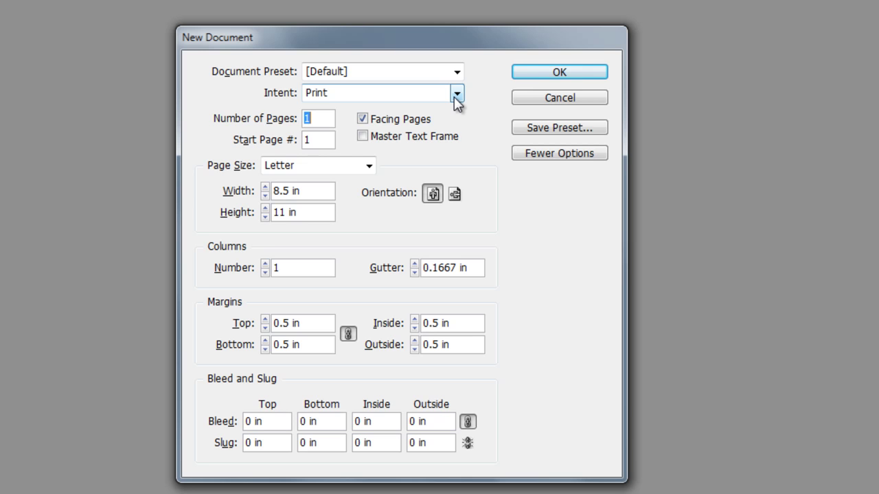
click(456, 94)
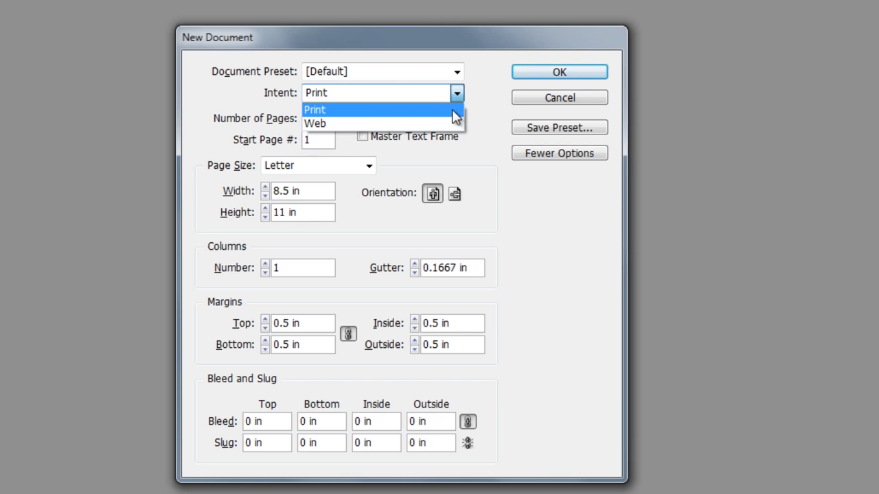
click(370, 109)
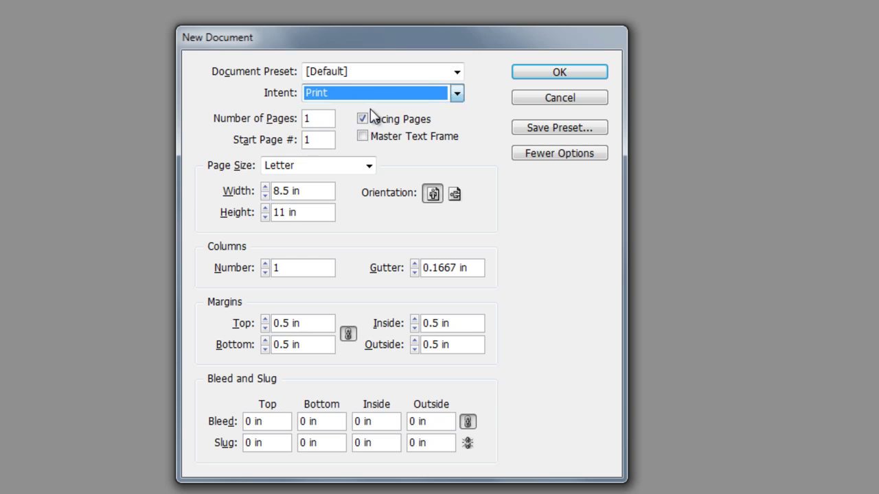
click(322, 119)
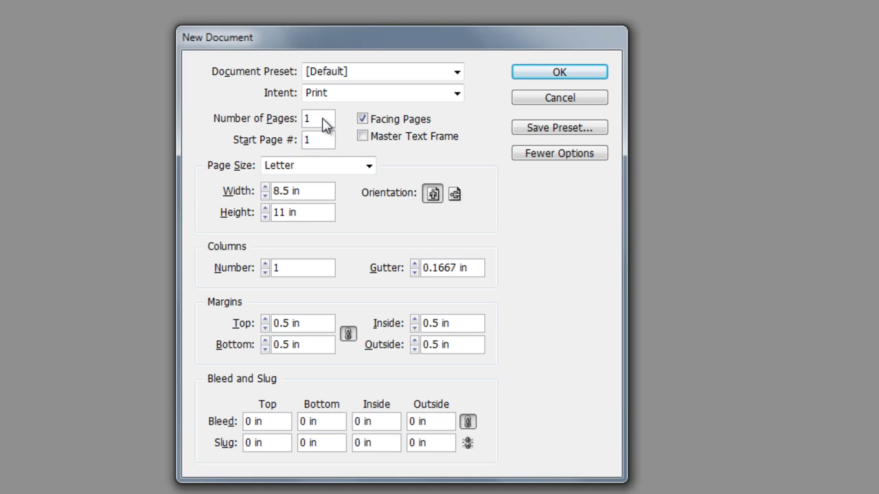
key(BackSpace)
text(18)
key(BackSpace)
Turn off Facing Pages so the margins read Left and Right.
click(364, 121)
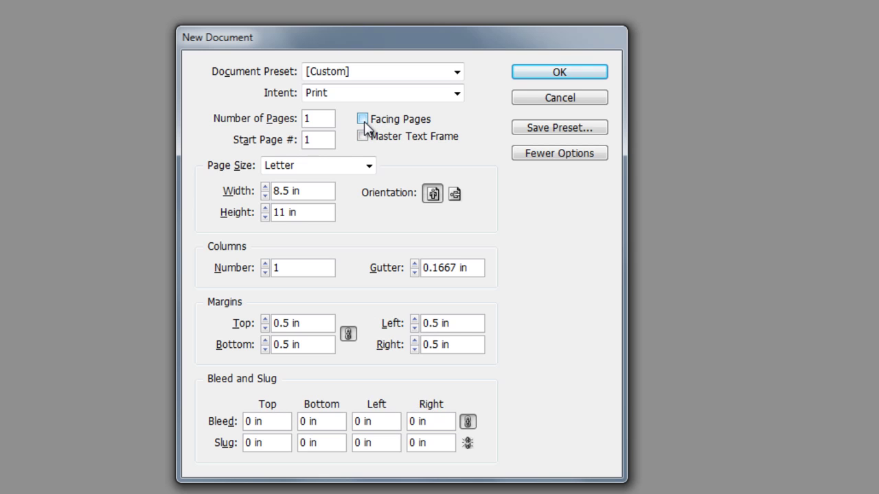
Display the list of standard page sizes, from Letter through A4 to 1280 x 800.
click(369, 166)
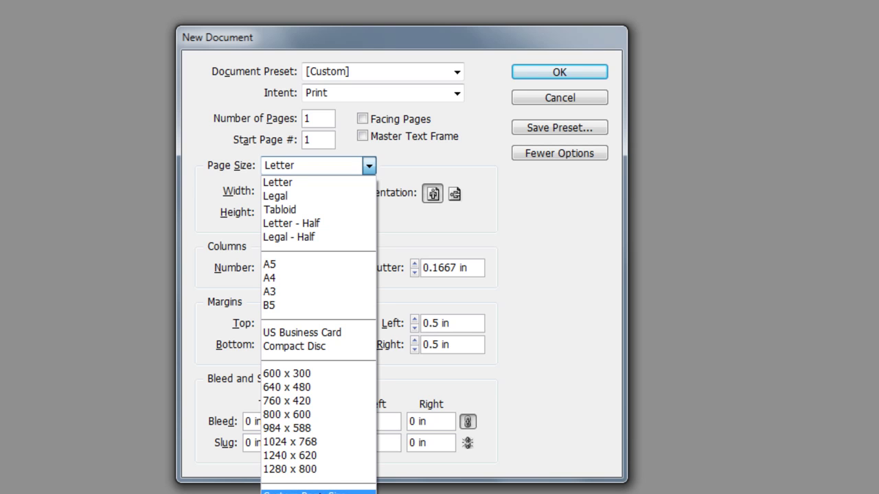
Try Custom Page Size, then cancel it, keeping the page at Letter 8.5 × 11 in.
click(295, 492)
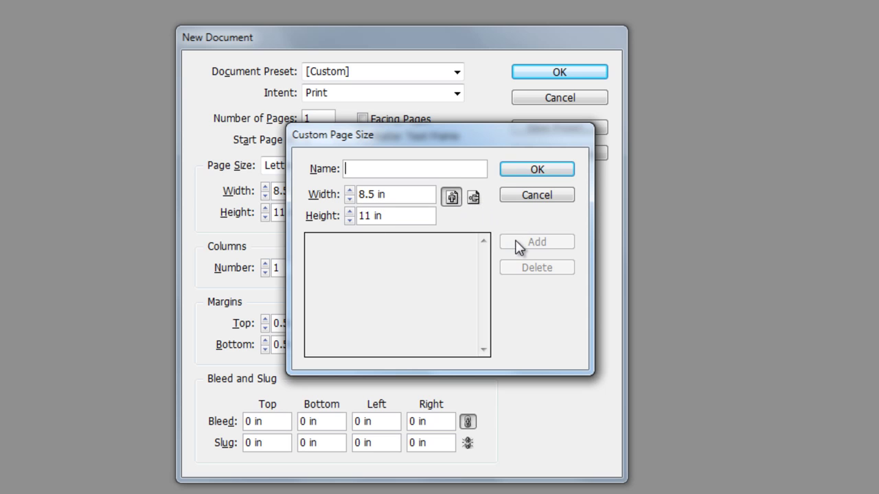
click(535, 195)
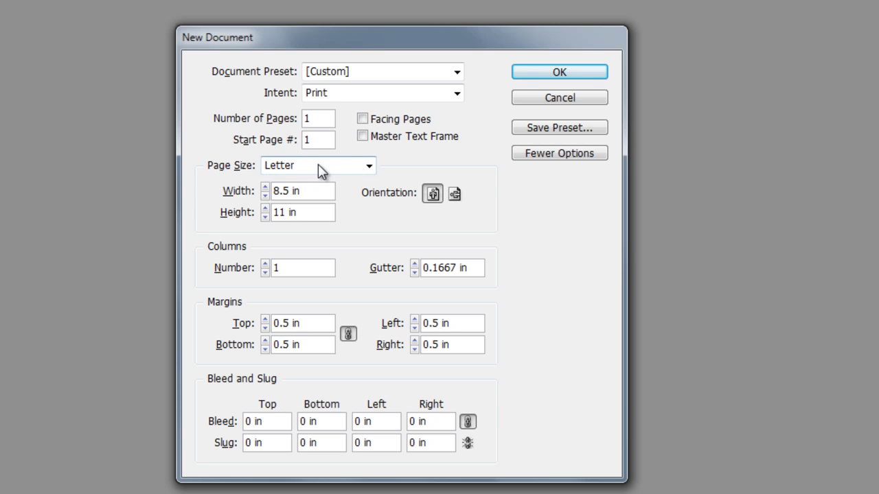
click(265, 197)
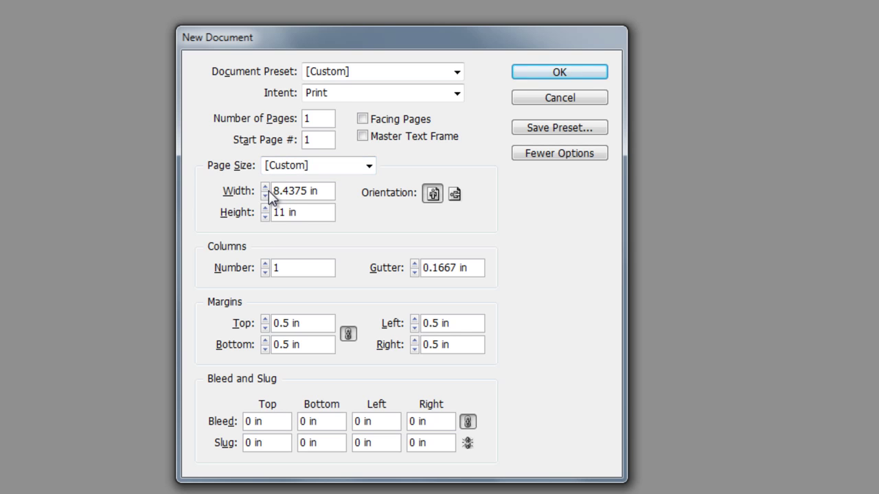
click(264, 190)
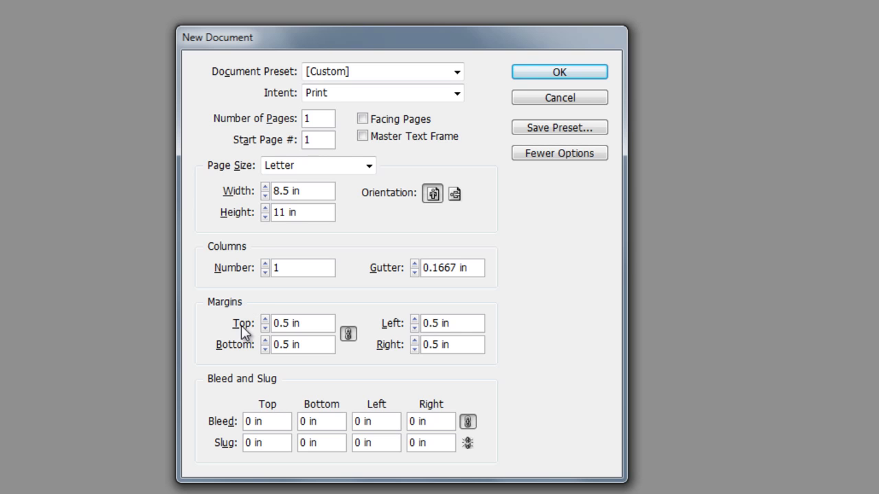
Toggle Fewer/More Options, ending with the Bleed and Slug settings hidden.
click(559, 155)
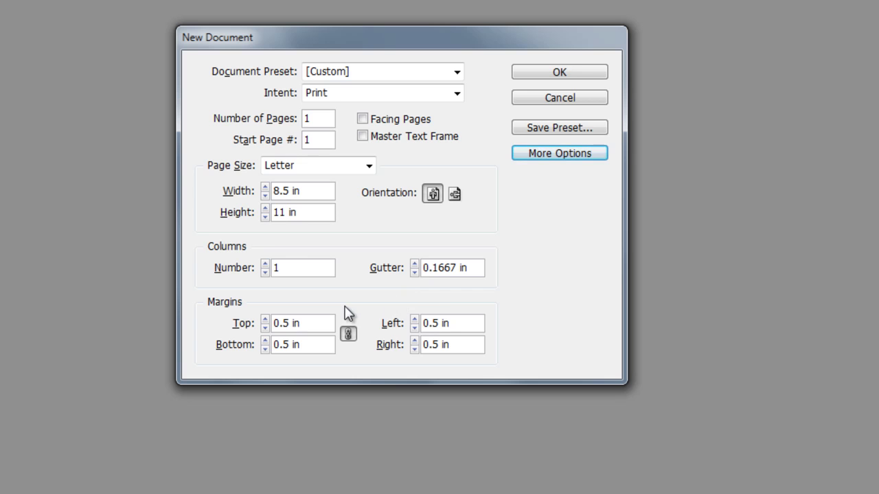
click(564, 162)
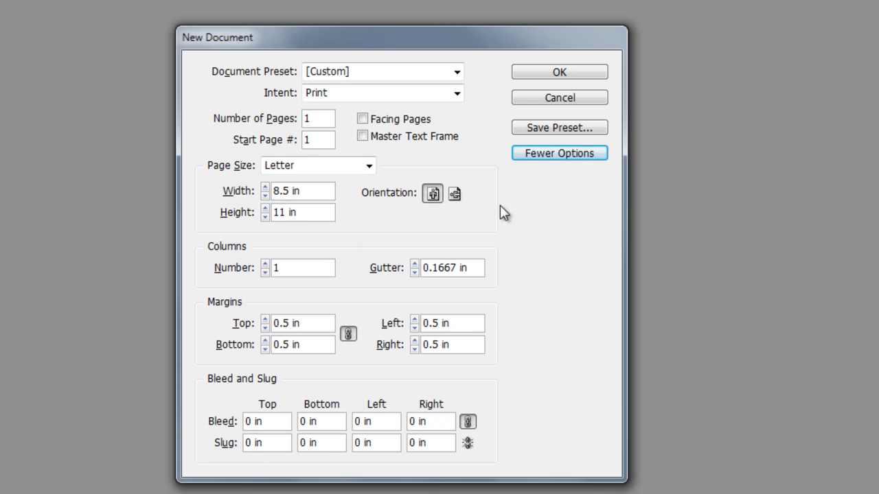
click(548, 154)
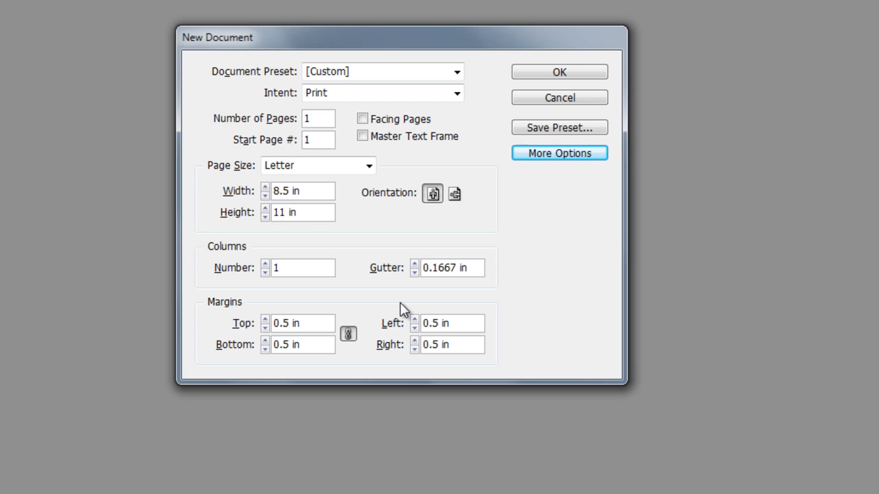
Begin saving the current settings as a preset, proposed as 'Document Preset 1'.
click(562, 131)
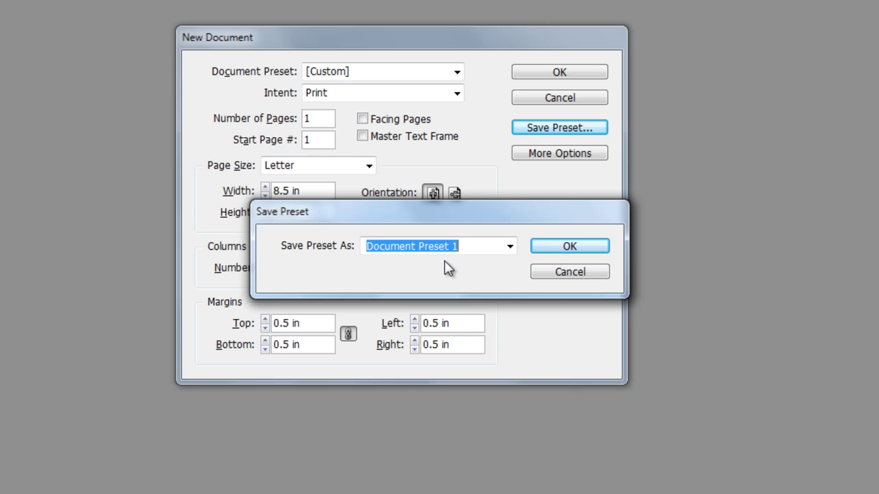
Name the preset 'Stephens Brochure 1' and save it.
text(Stephen)
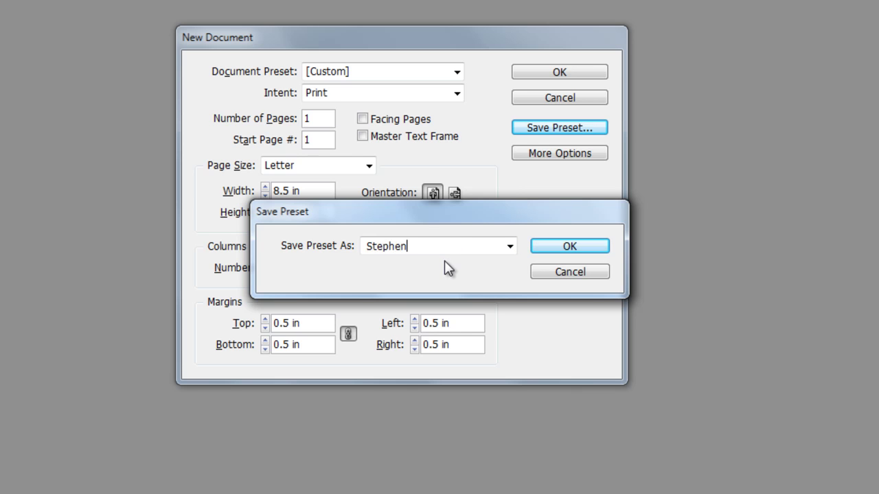
text(s Brochure 1)
click(553, 249)
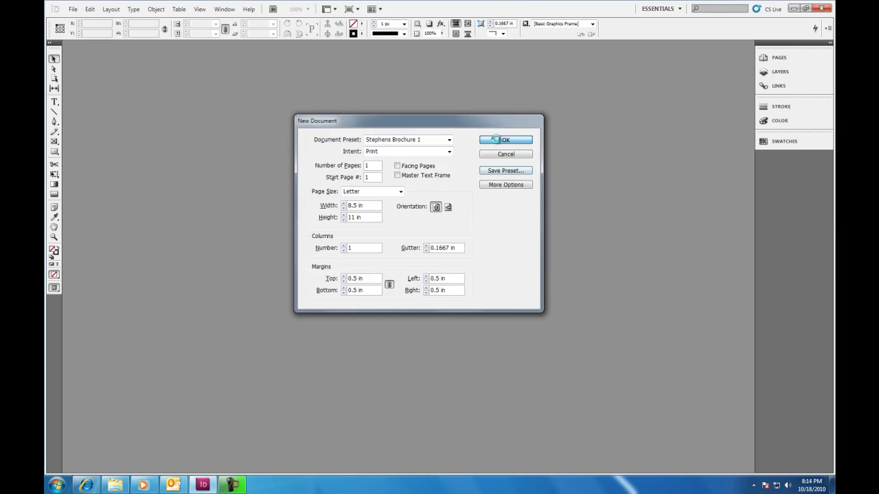
Create document Untitled-5 from the preset, then create and close a test Untitled-6.
click(539, 81)
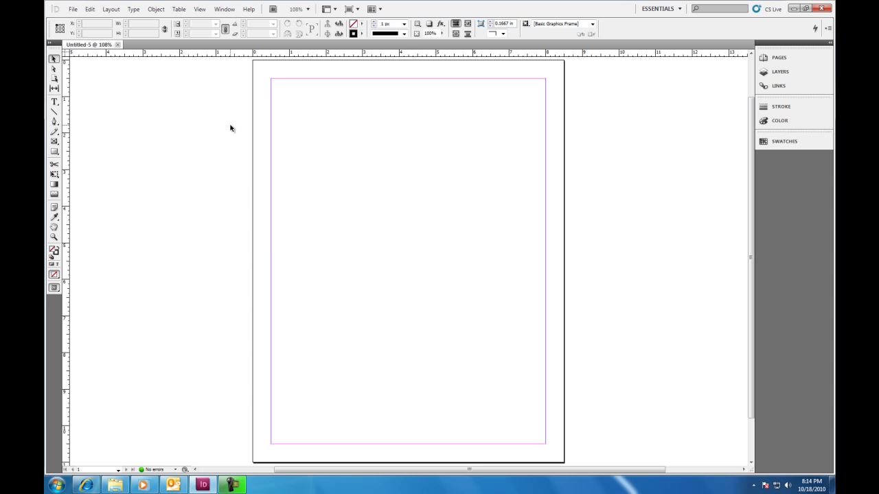
key(ctrl+n)
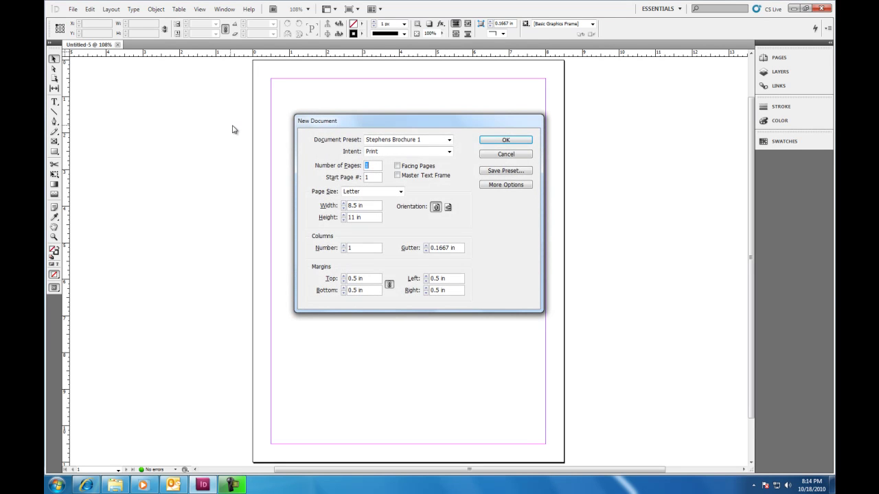
click(506, 140)
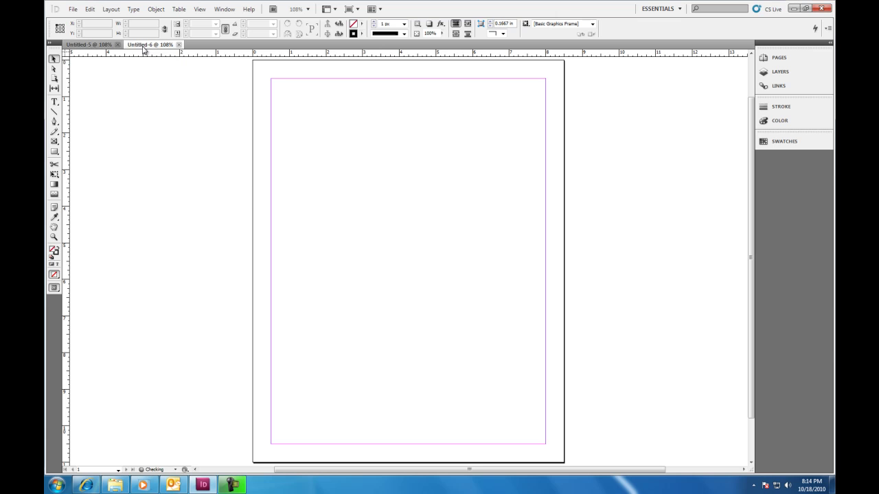
click(179, 45)
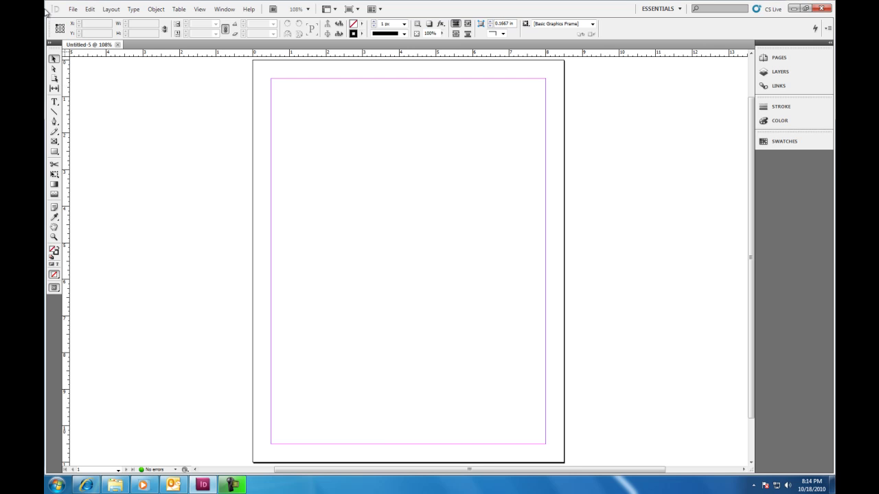
Show the File menu commands for Untitled-5.
click(73, 11)
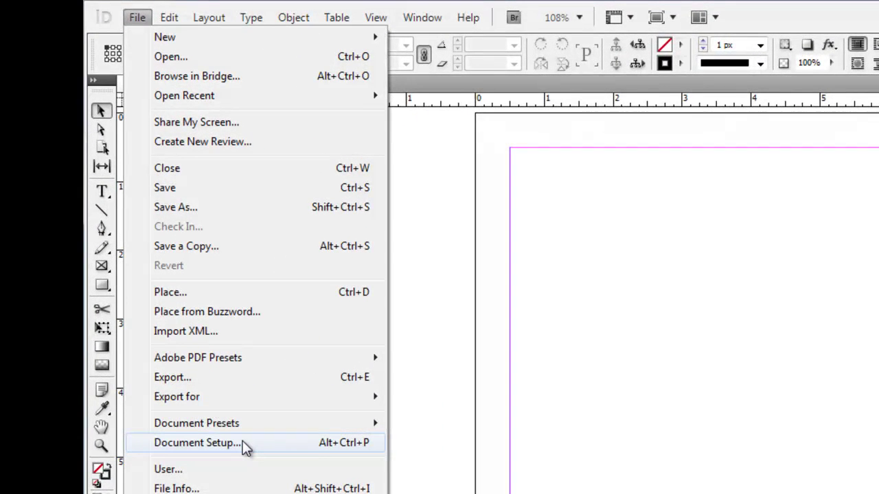
Change Untitled-5's page to landscape orientation, 11 × 8.5 in, via Document Setup.
click(243, 443)
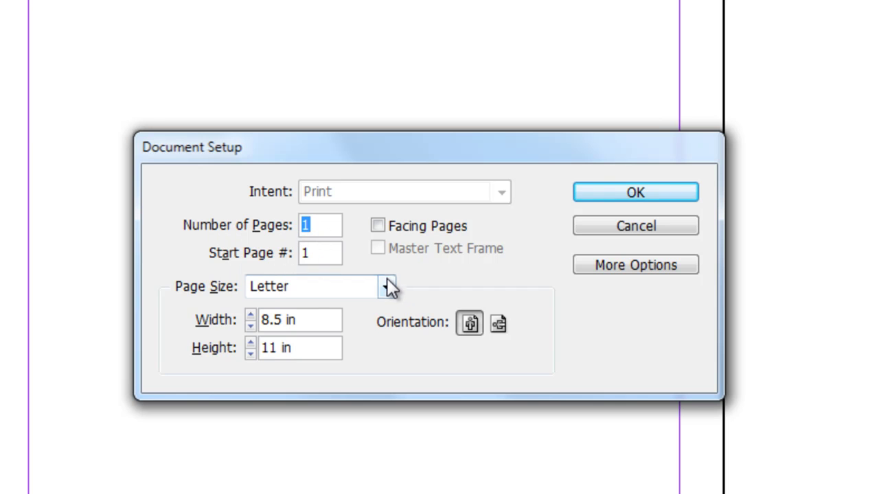
click(498, 325)
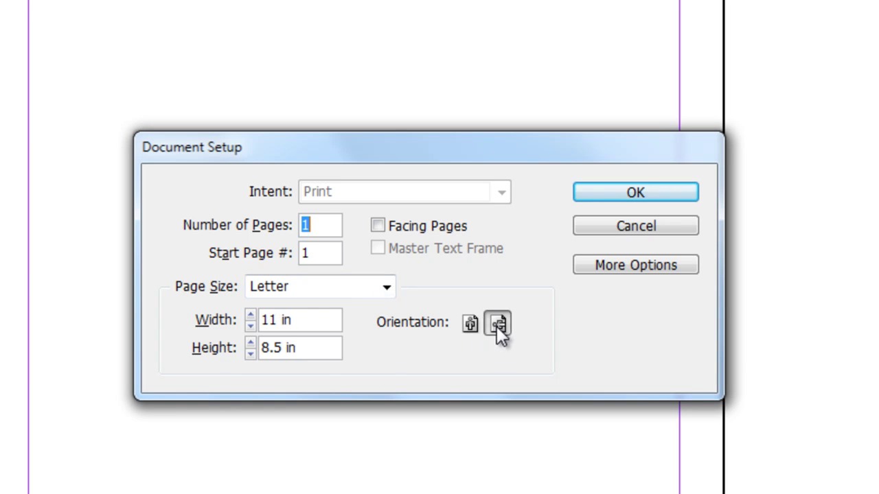
click(650, 197)
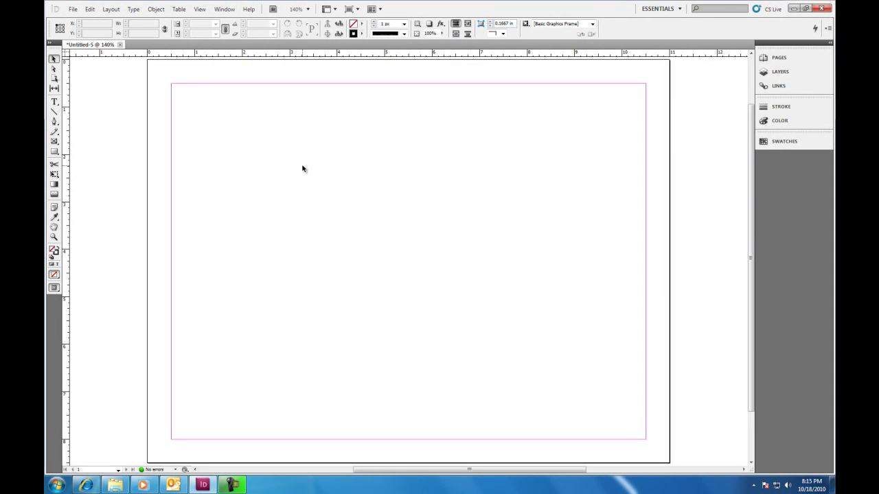
click(72, 9)
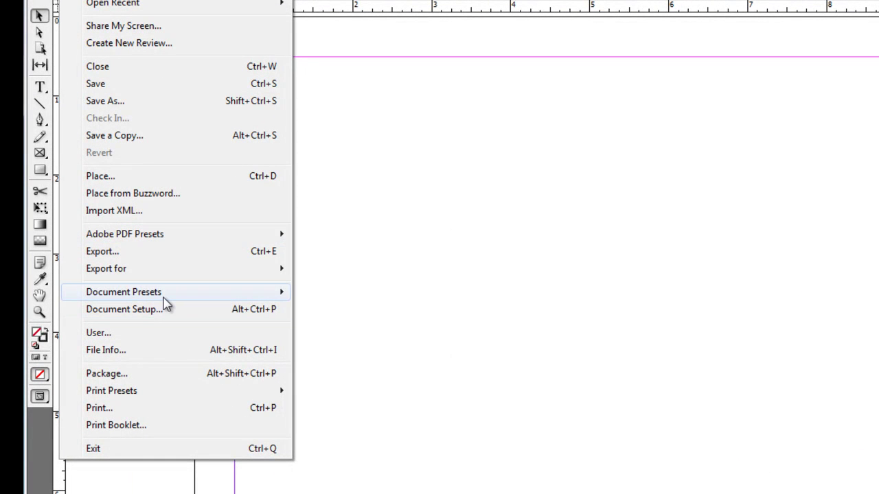
mouse_move(165, 300)
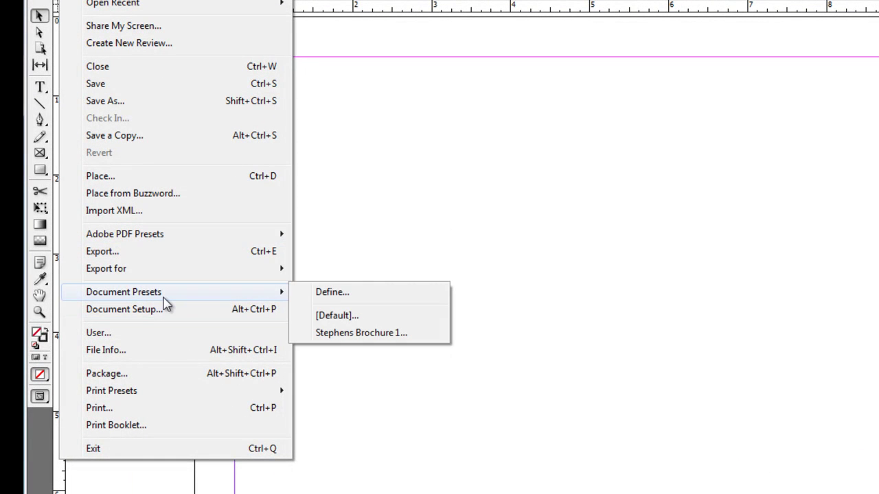
click(356, 301)
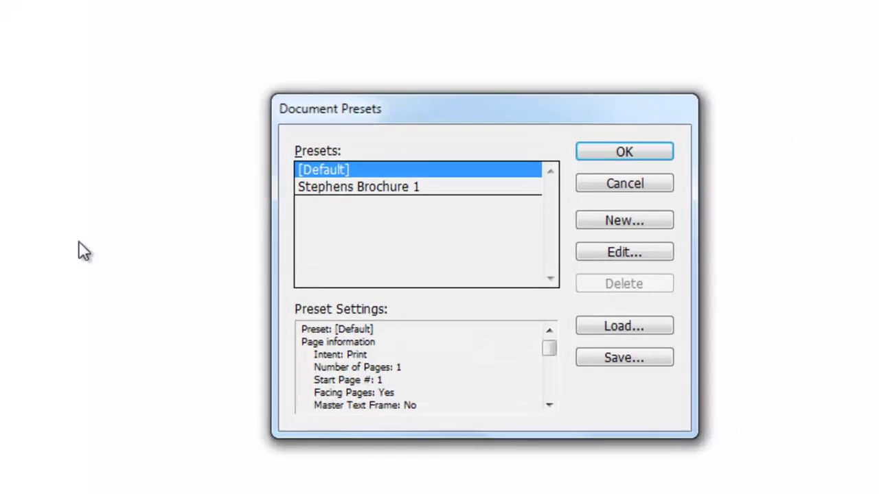
click(320, 171)
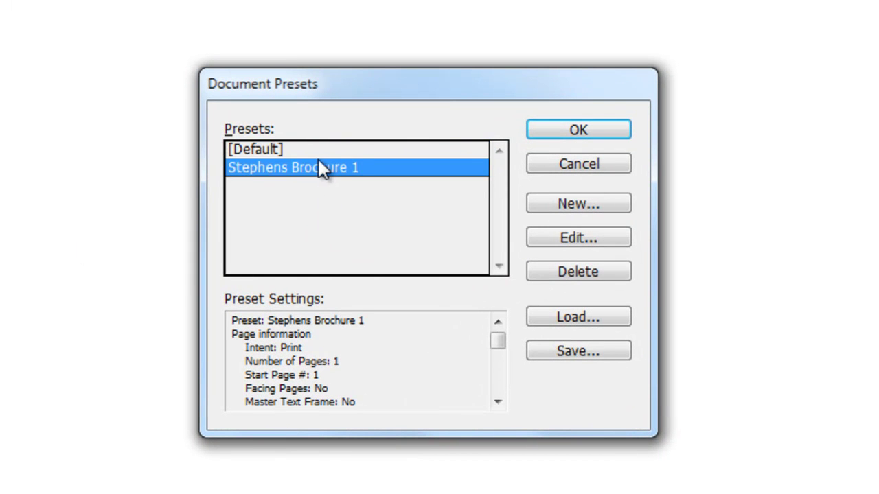
click(317, 152)
click(312, 168)
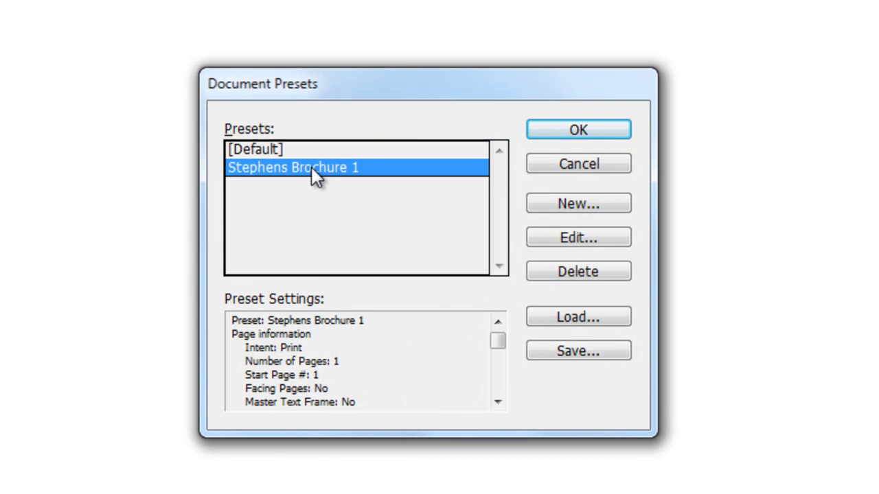